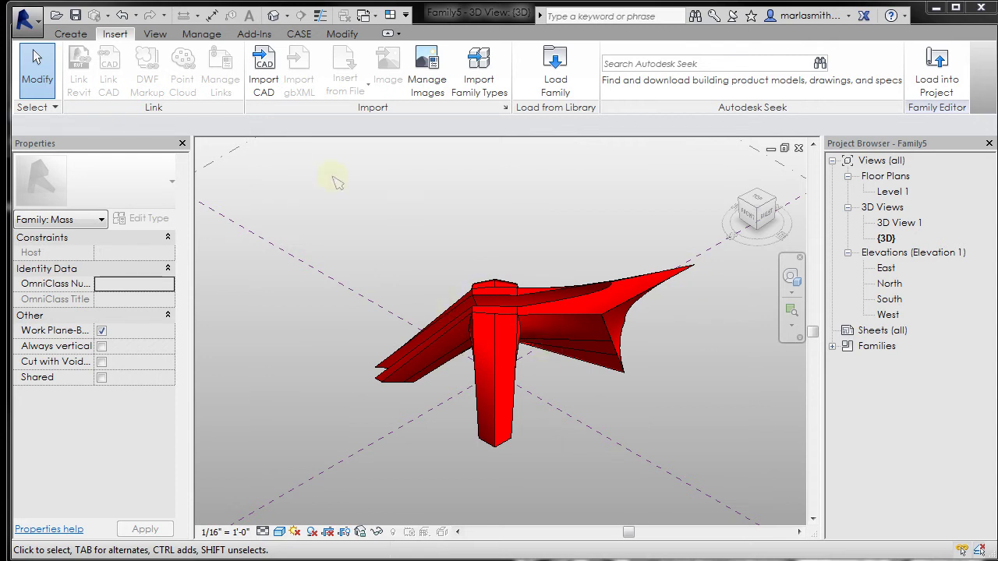
# Step: Load the Family5 mass into Project 64 X 64 only, leaving Project 256 X 256 unticked
pyautogui.click(937, 88)
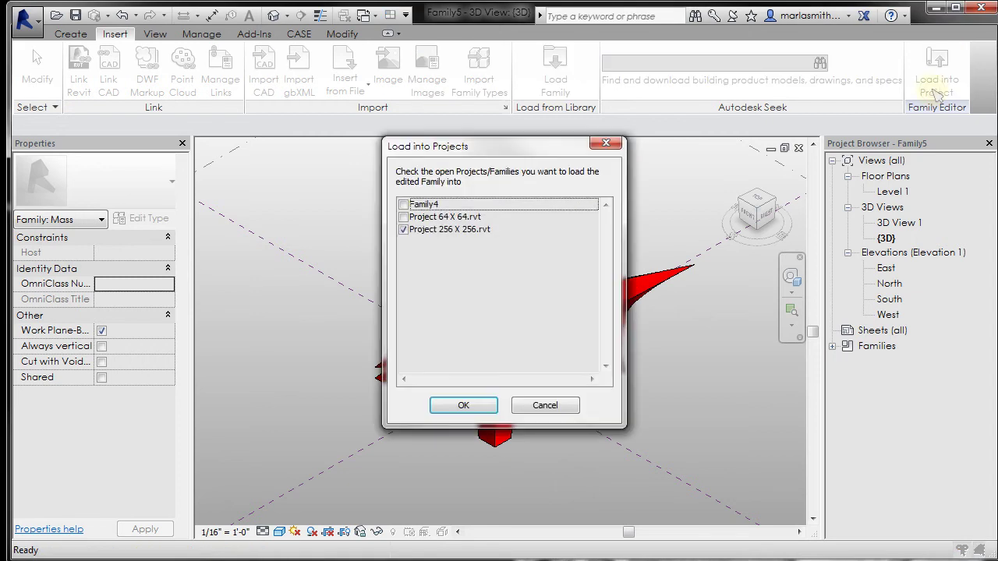
pyautogui.click(403, 217)
pyautogui.click(403, 229)
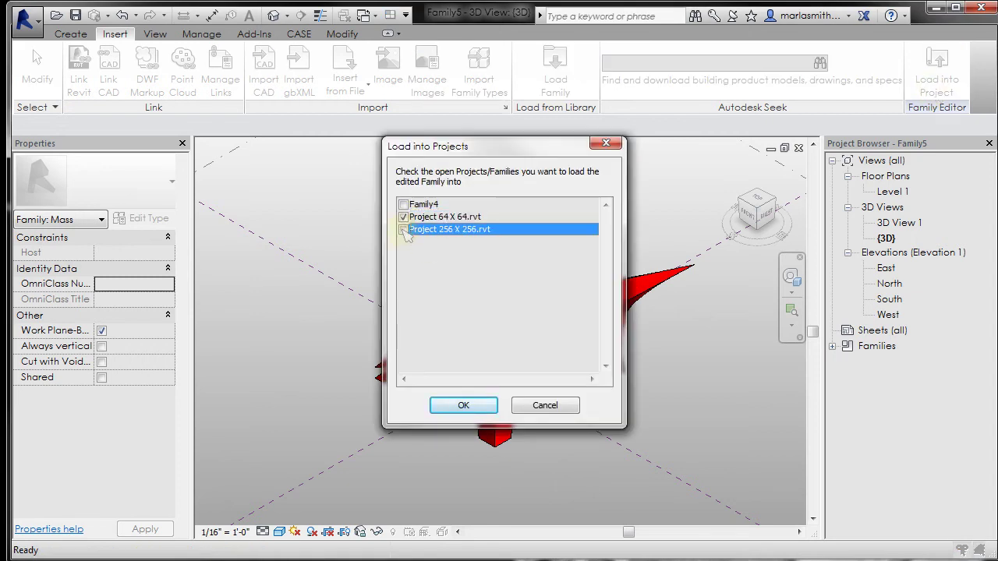
pyautogui.click(463, 405)
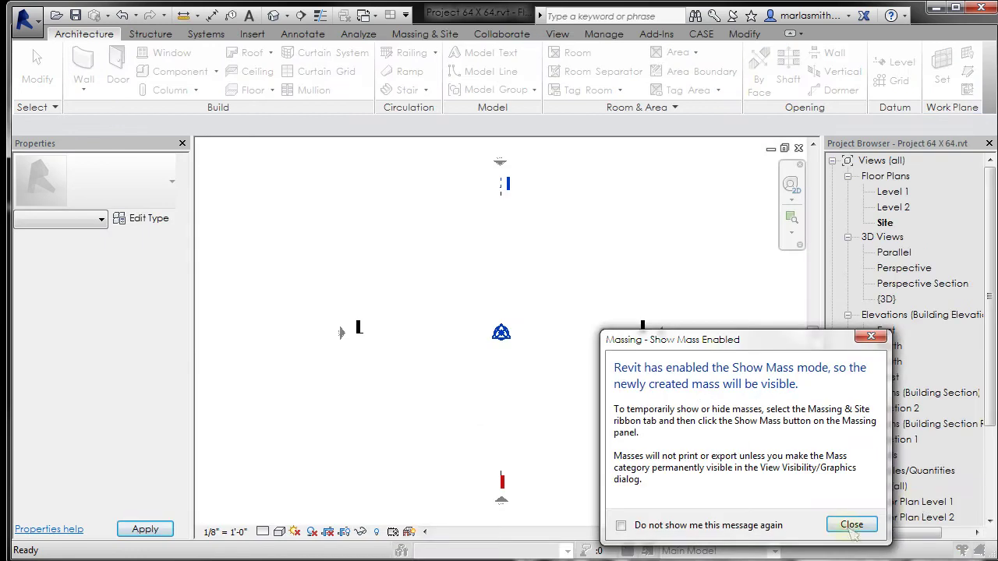
# Step: Place one Family5 mass at the site's survey point
pyautogui.click(850, 527)
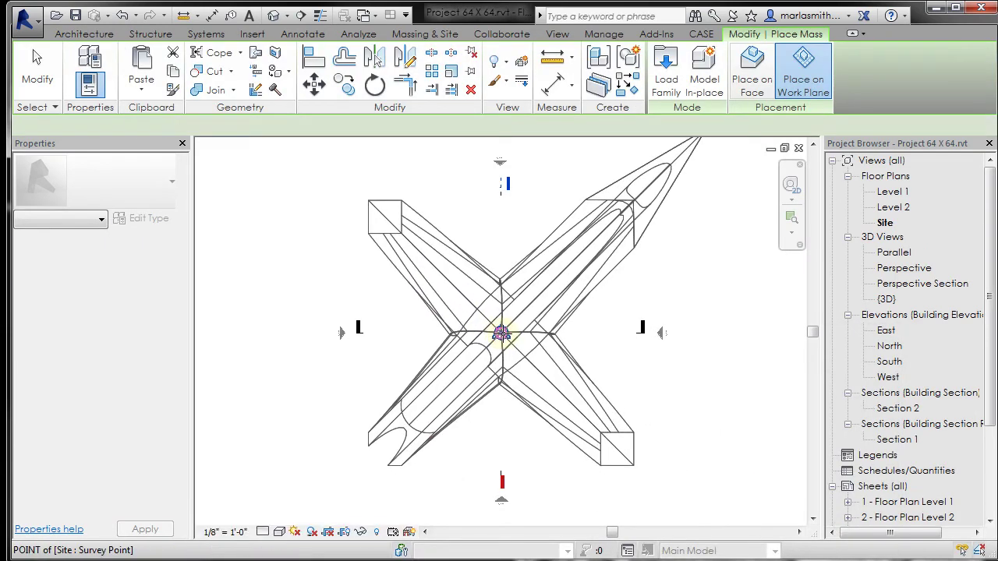
pyautogui.click(501, 334)
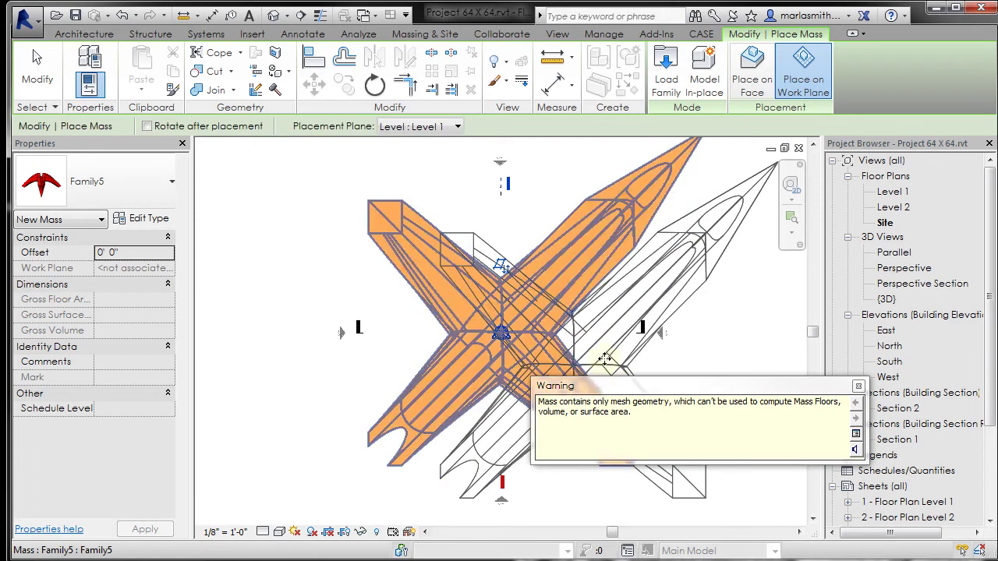
pyautogui.press('Escape')
pyautogui.press('Escape')
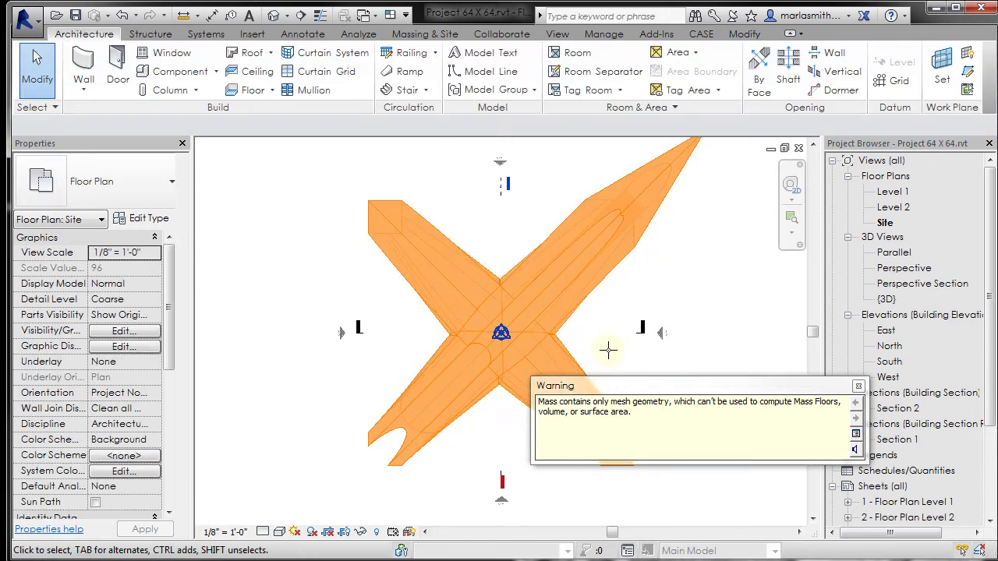
# Step: Dismiss the mesh-geometry warning, then view the mass in the Level 1 plan and Section 2
pyautogui.click(858, 387)
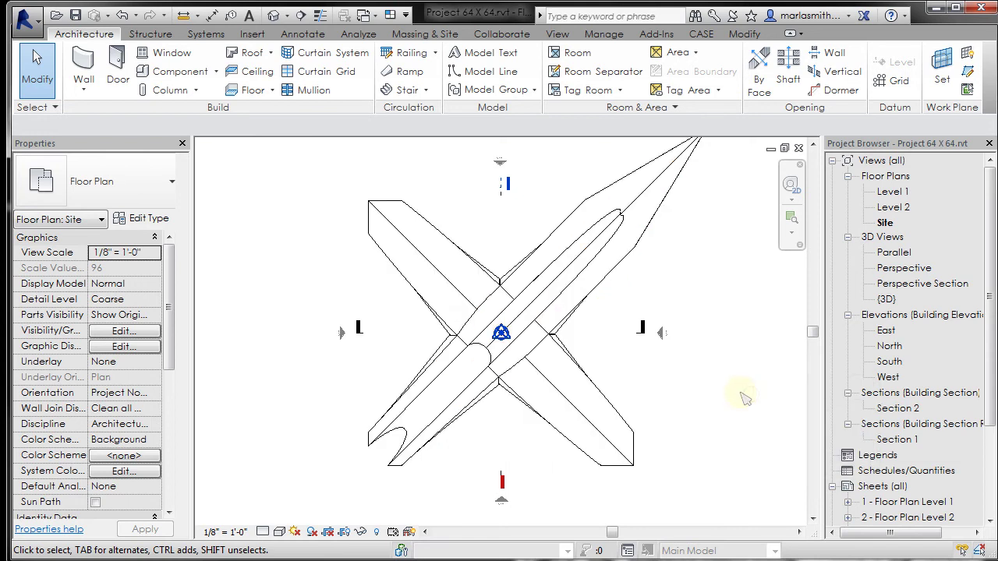
pyautogui.doubleClick(888, 192)
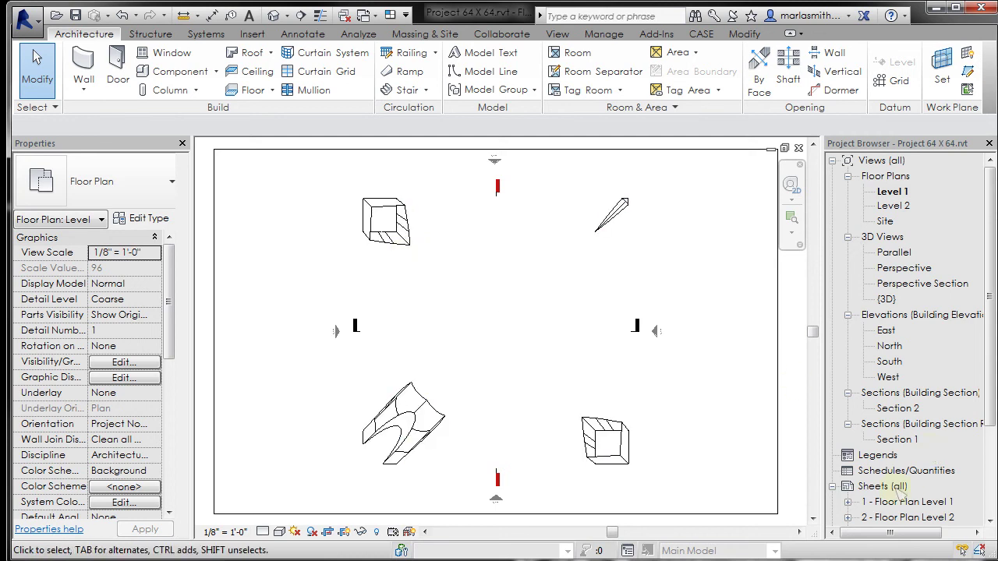
pyautogui.doubleClick(897, 408)
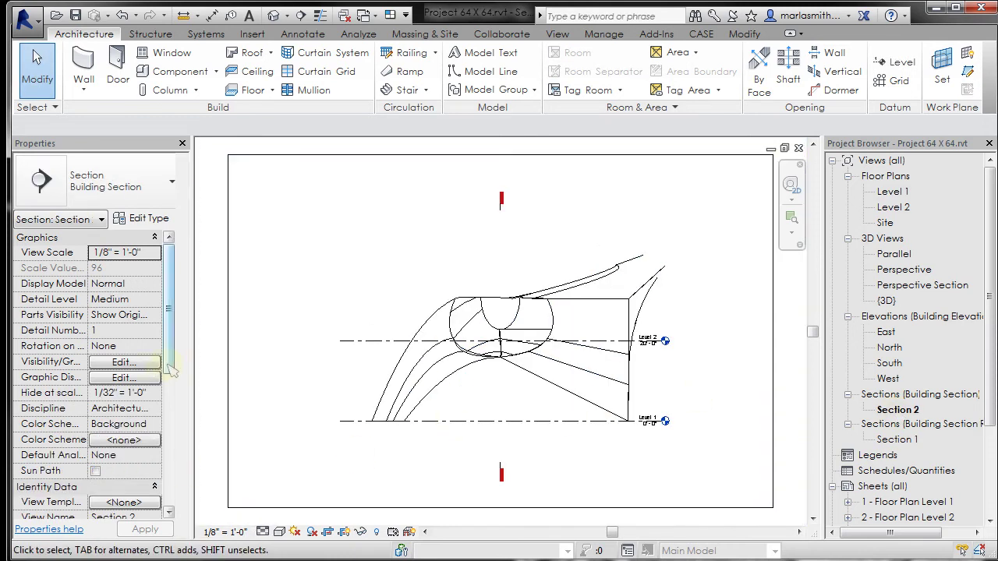
# Step: Set Section 2's Far Clipping property to No clip
pyautogui.scroll(-5, 172, 459)
pyautogui.scroll(-1, 173, 463)
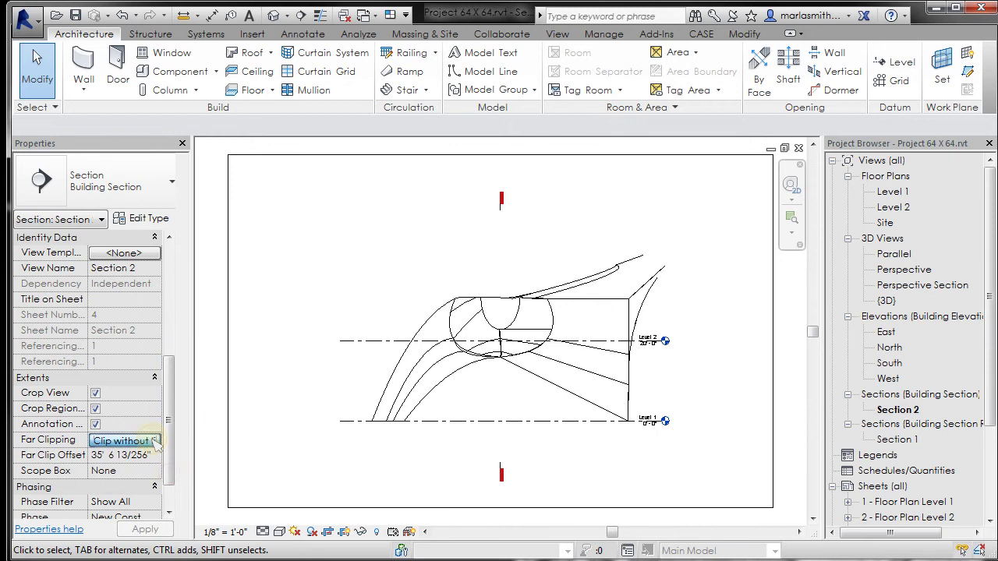
pyautogui.click(124, 440)
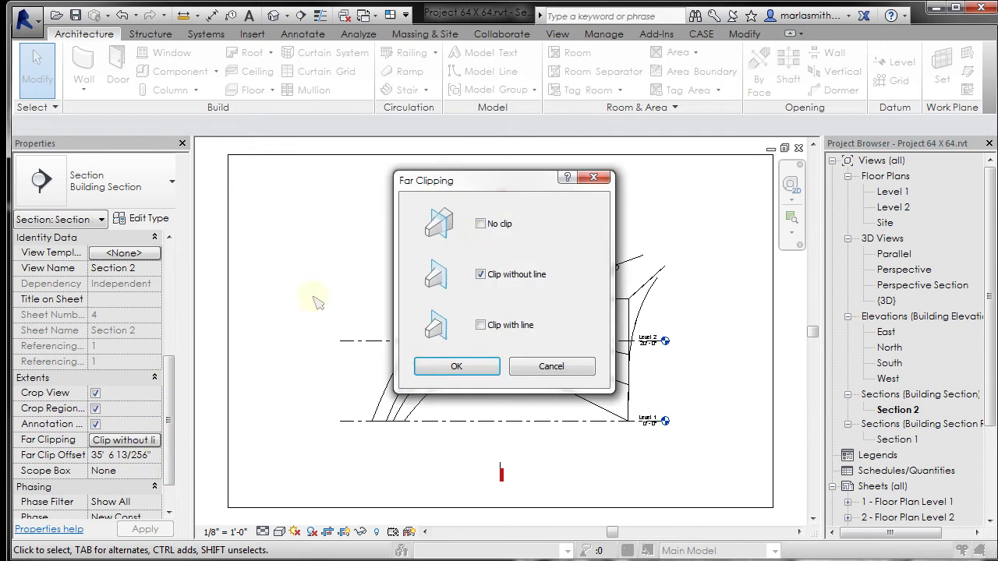
pyautogui.click(481, 224)
pyautogui.click(456, 367)
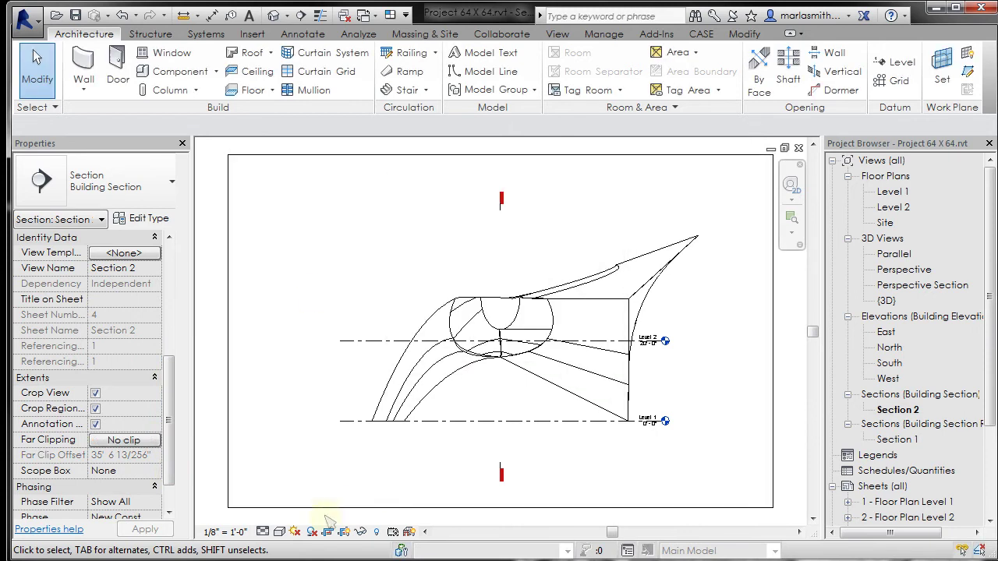
# Step: Switch Section 2 to the Shaded visual style and zoom to inspect the red mass
pyautogui.click(279, 531)
pyautogui.click(303, 465)
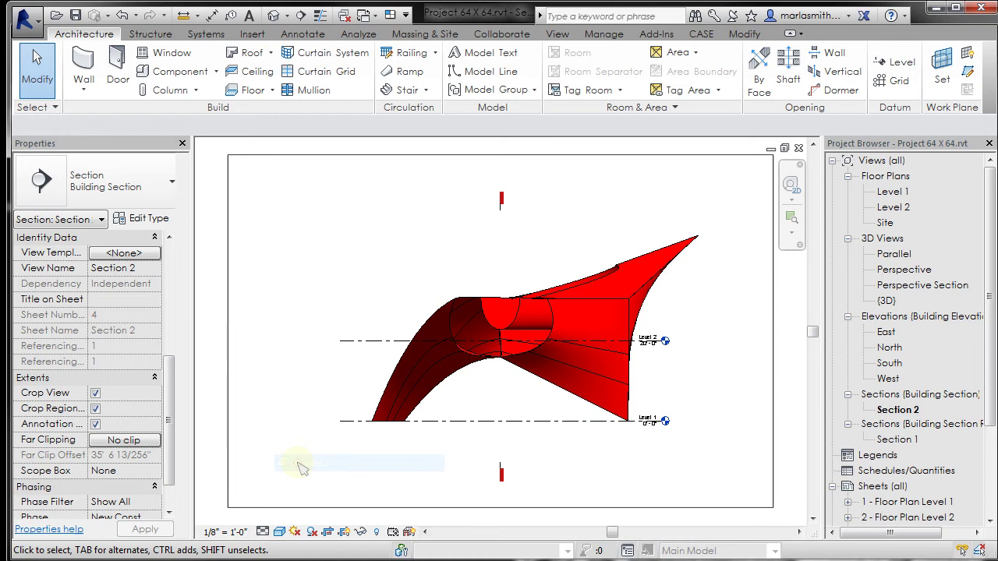
pyautogui.scroll(2, 499, 278)
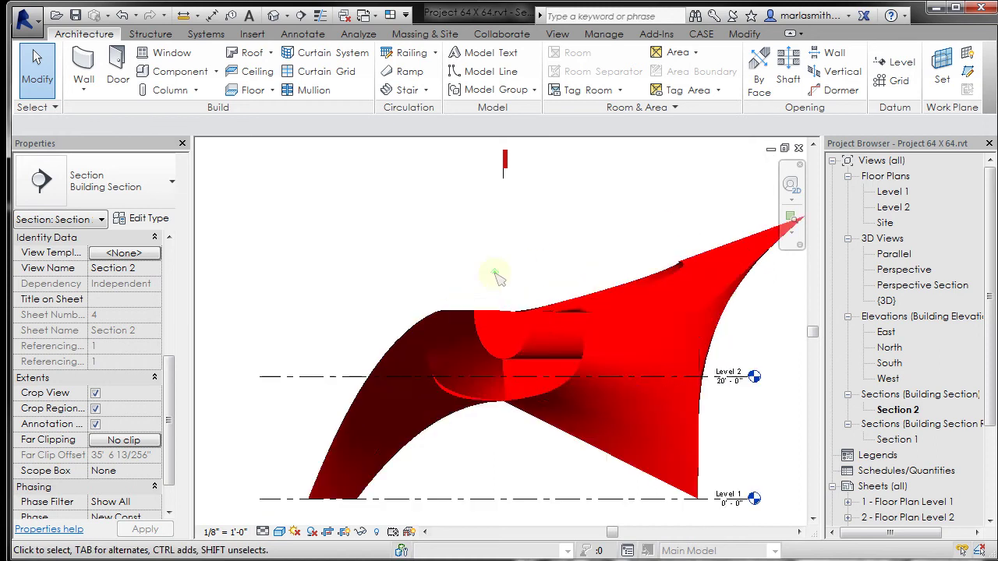
pyautogui.scroll(2, 497, 278)
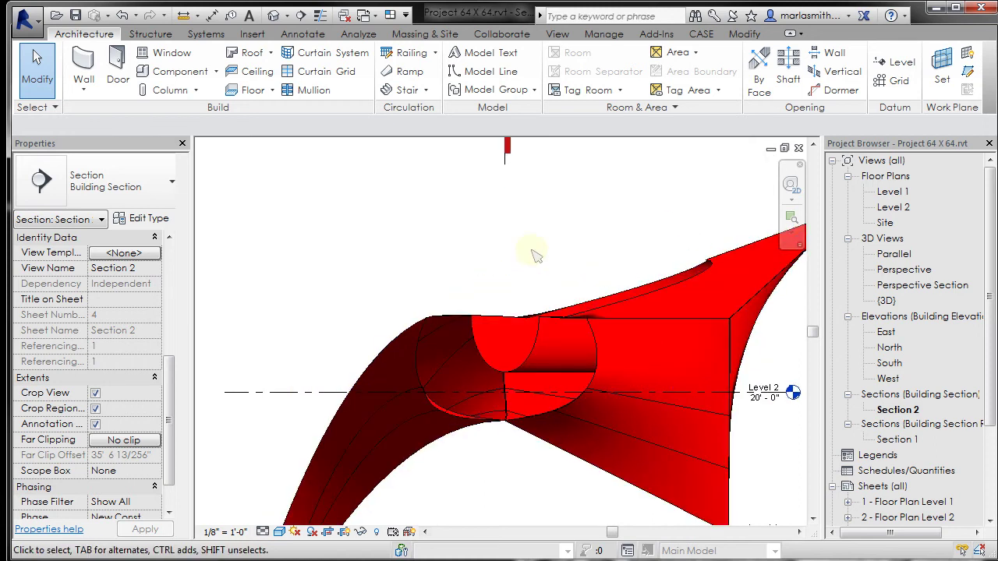
pyautogui.scroll(-2, 535, 255)
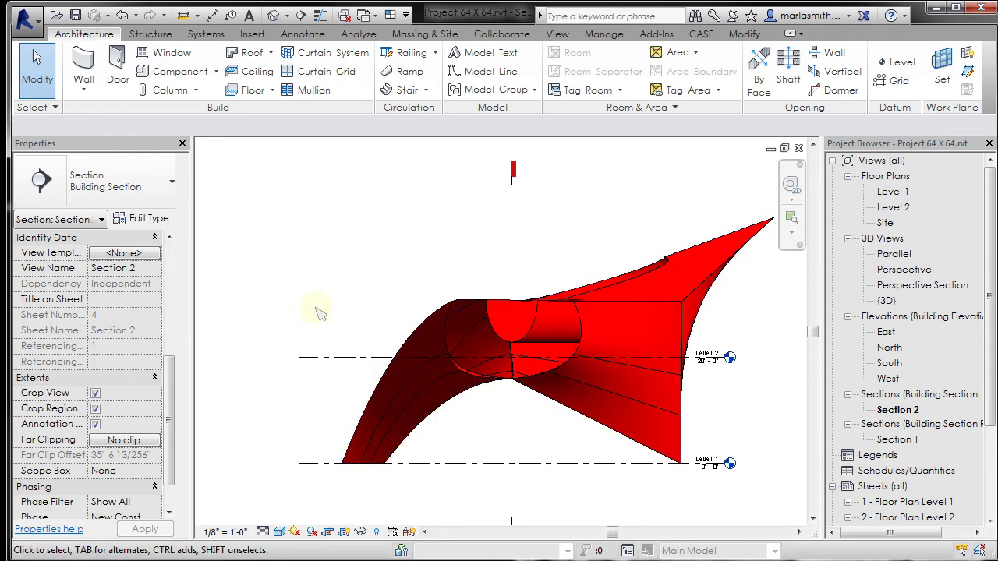
pyautogui.scroll(-1, 320, 312)
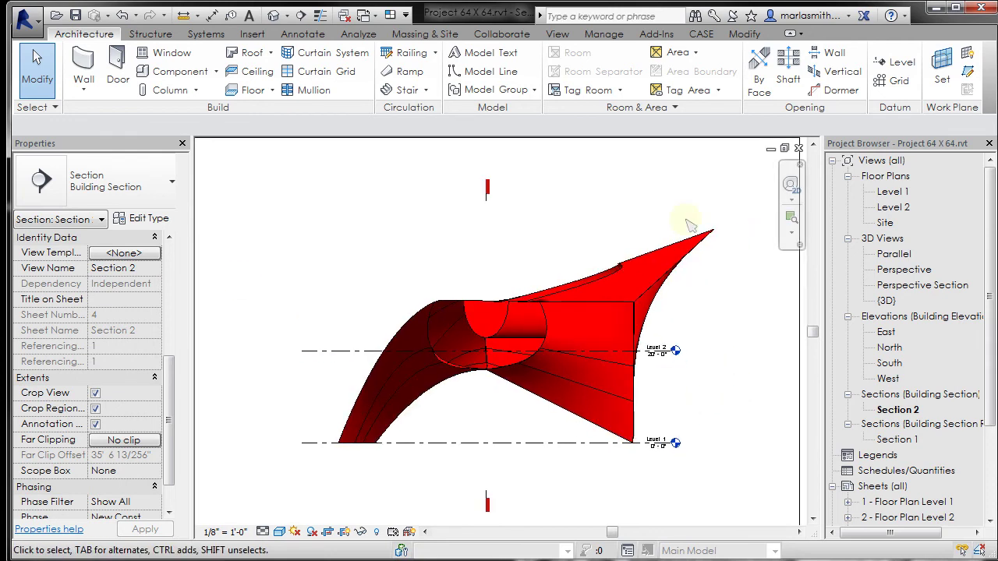
# Step: Close Project 64 X 64 and the Family5 editor without saving either
pyautogui.click(798, 149)
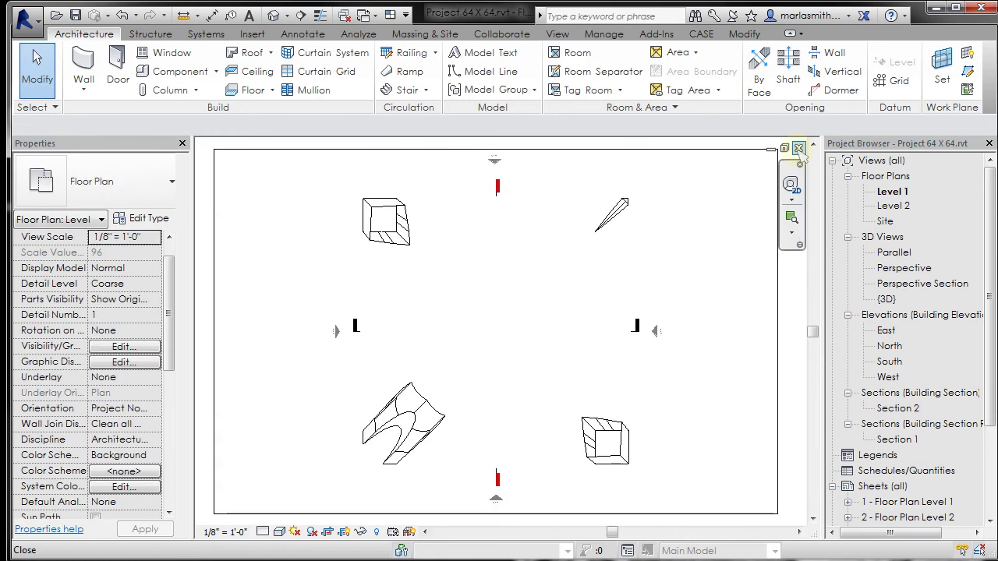
pyautogui.click(799, 148)
pyautogui.click(798, 148)
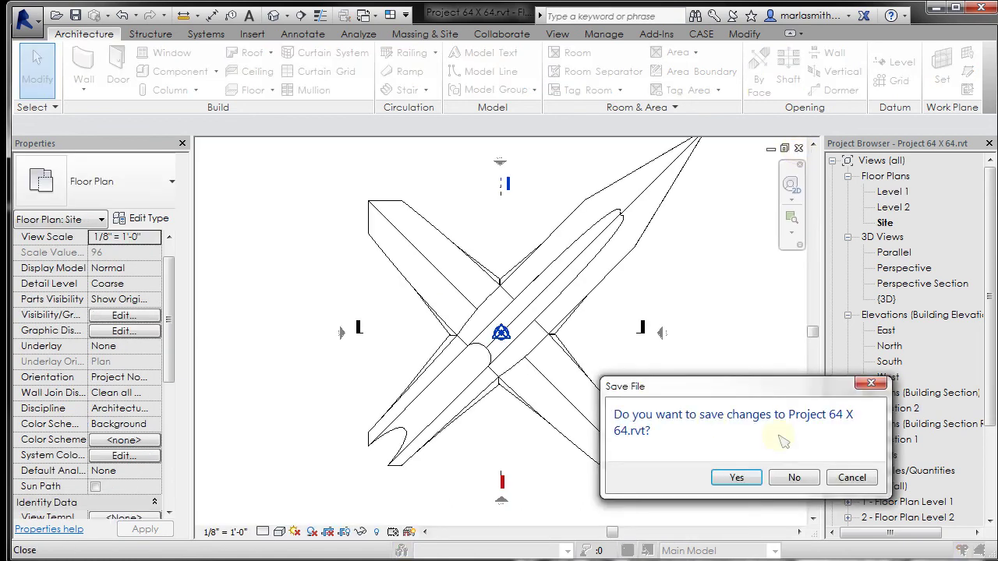
pyautogui.click(789, 478)
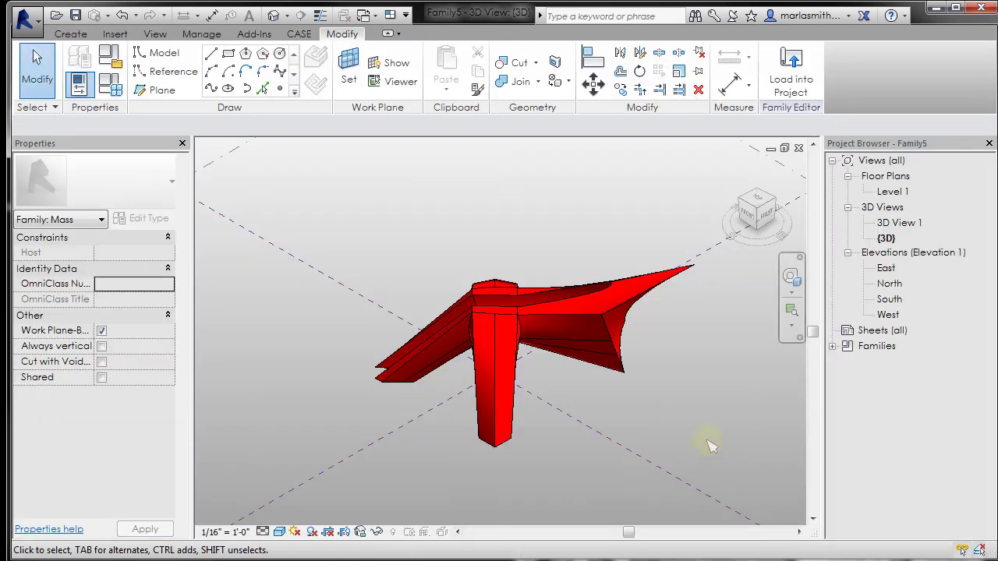
pyautogui.click(798, 148)
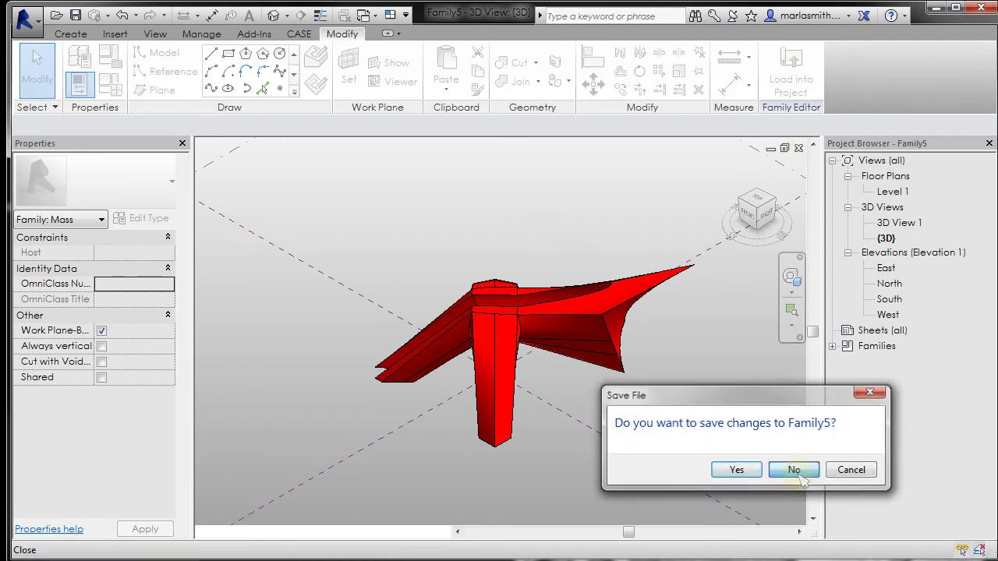
pyautogui.click(789, 466)
# Step: Open Rhino Form.3dm from Rhino's recent files list
pyautogui.scroll(2, 485, 457)
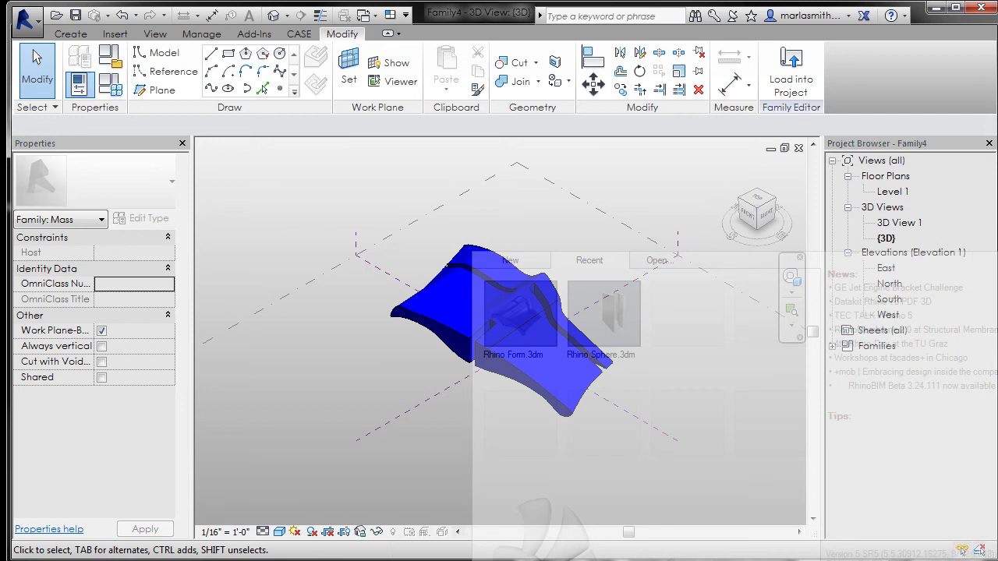
pyautogui.click(521, 310)
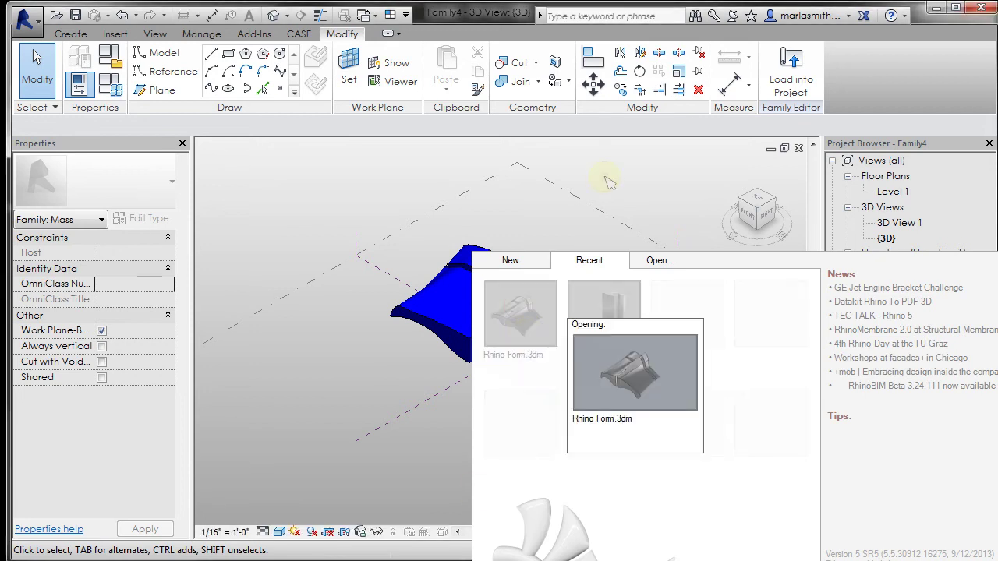
pyautogui.click(421, 422)
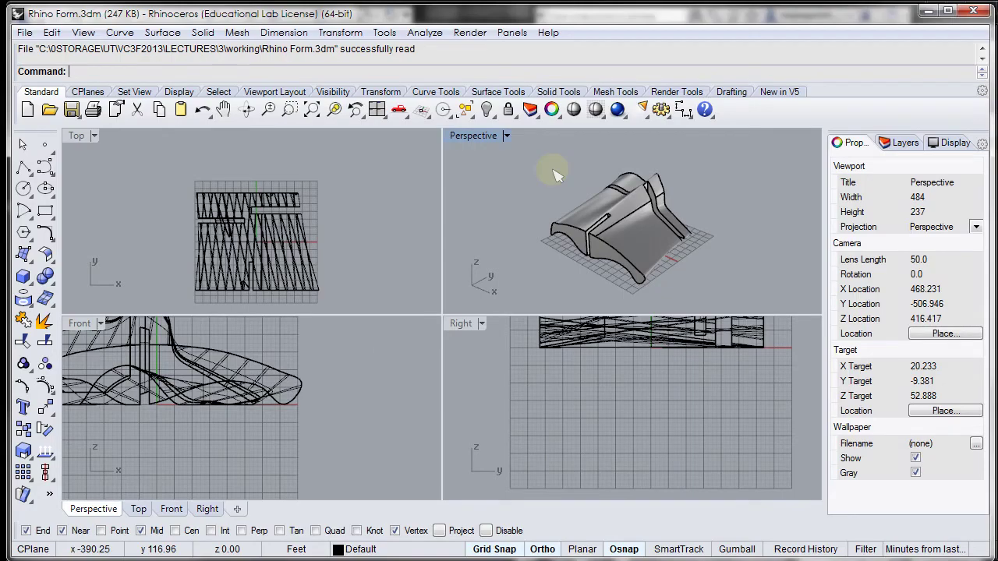
# Step: Maximize and orbit the Perspective viewport, set it to Wireframe, and zoom out
pyautogui.doubleClick(481, 139)
pyautogui.scroll(3, 289, 327)
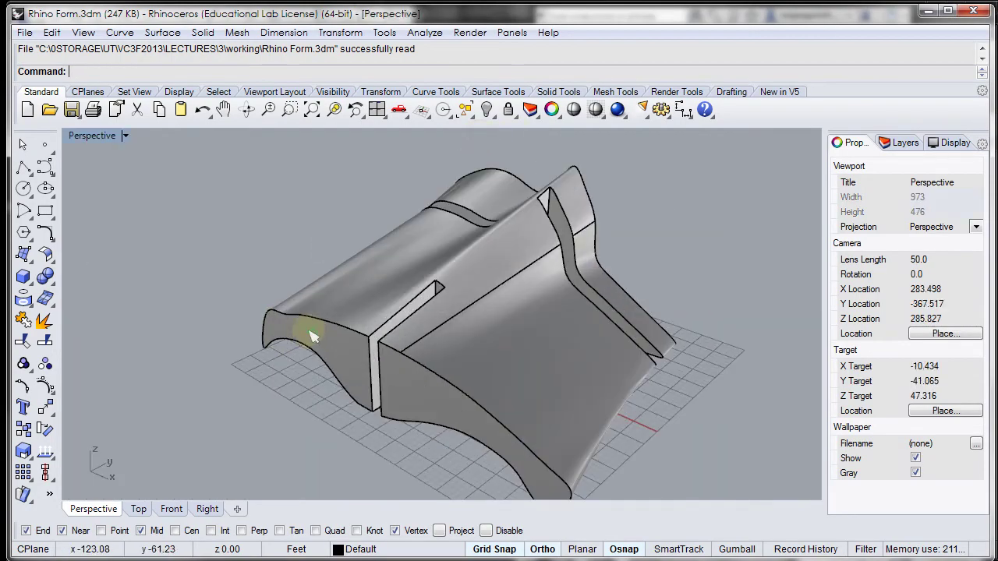
pyautogui.middleClick(289, 316)
pyautogui.moveTo(261, 225); pyautogui.dragTo(467, 239, button='right')
pyautogui.click(125, 136)
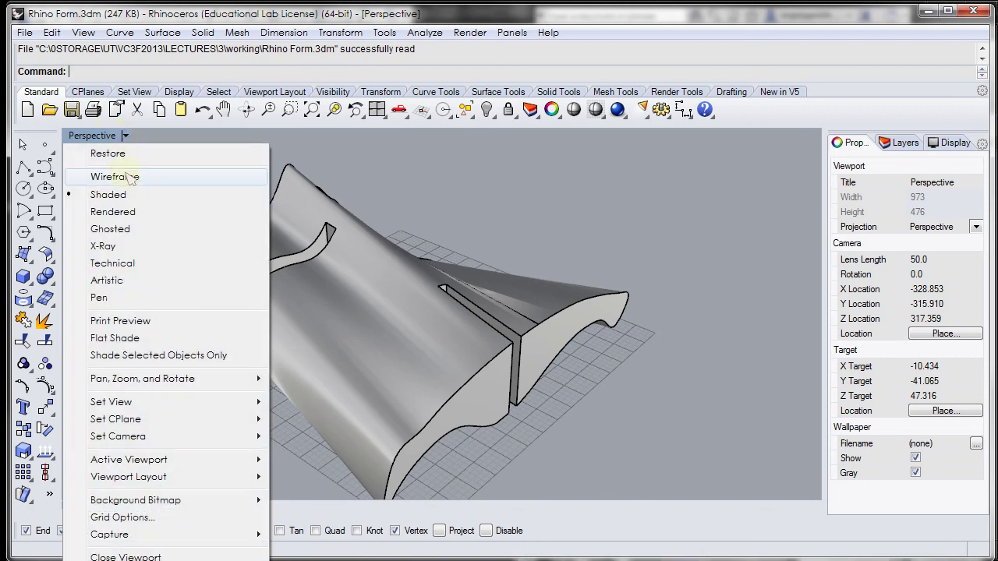
pyautogui.click(119, 172)
pyautogui.scroll(10, 277, 389)
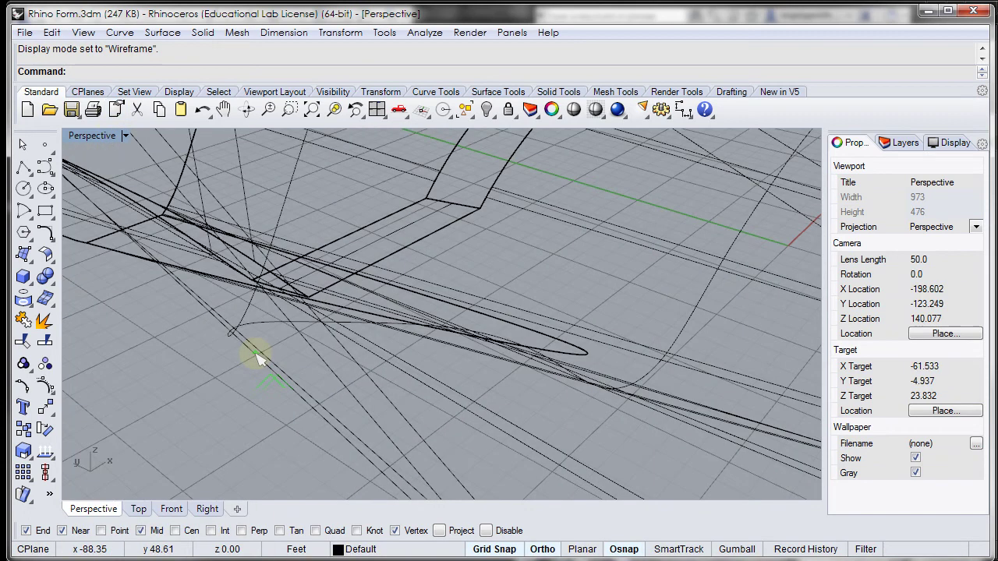
pyautogui.scroll(-10, 236, 307)
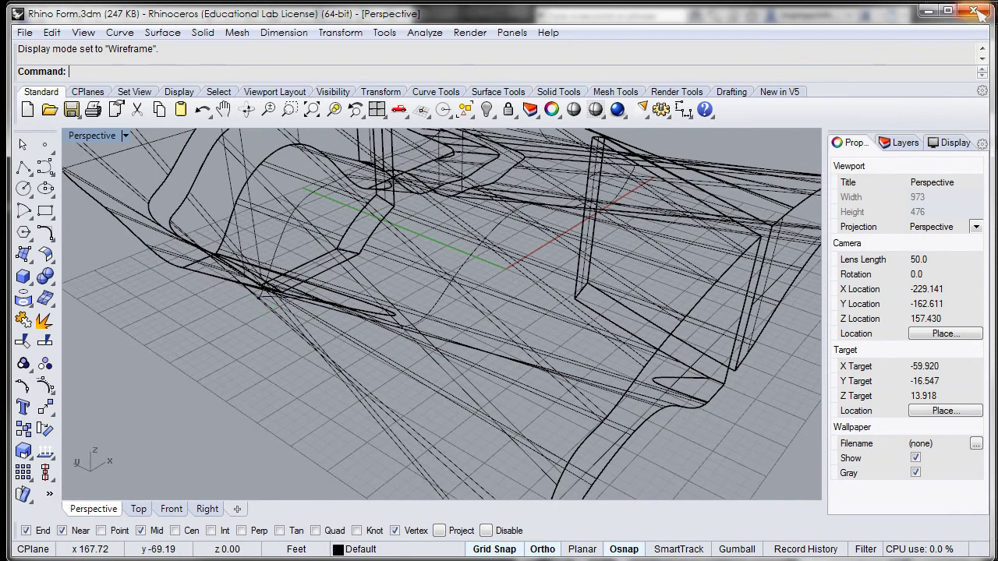
pyautogui.scroll(-3, 496, 363)
pyautogui.scroll(-3, 496, 363)
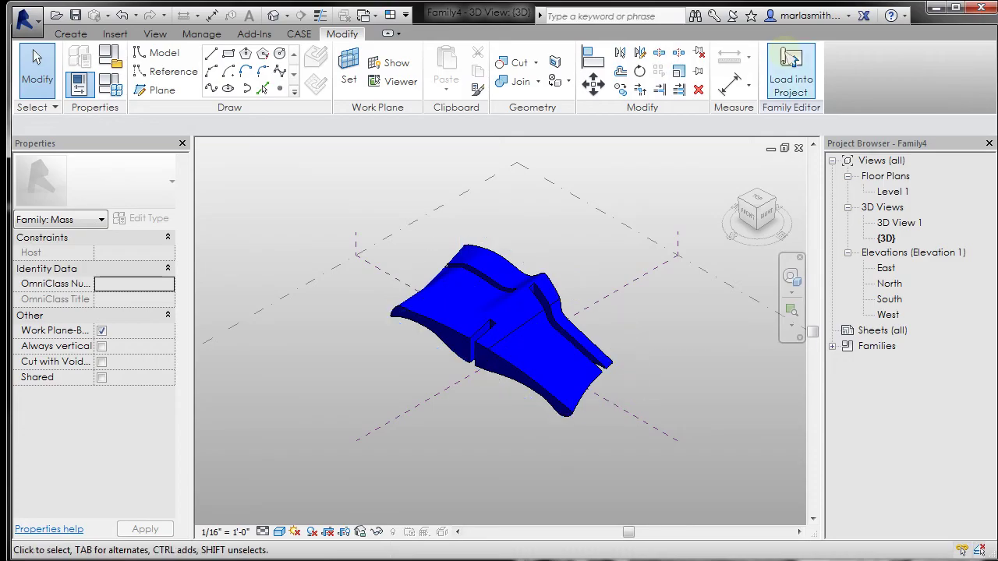
# Step: Load Family4's blue mass into Project 256 X 256 and place it at the survey point
pyautogui.click(795, 75)
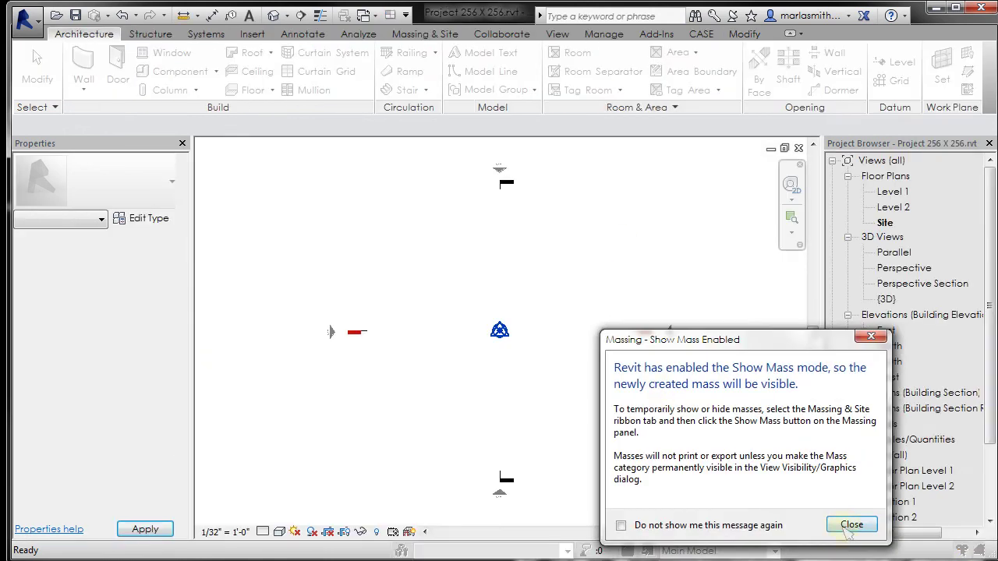
pyautogui.click(851, 525)
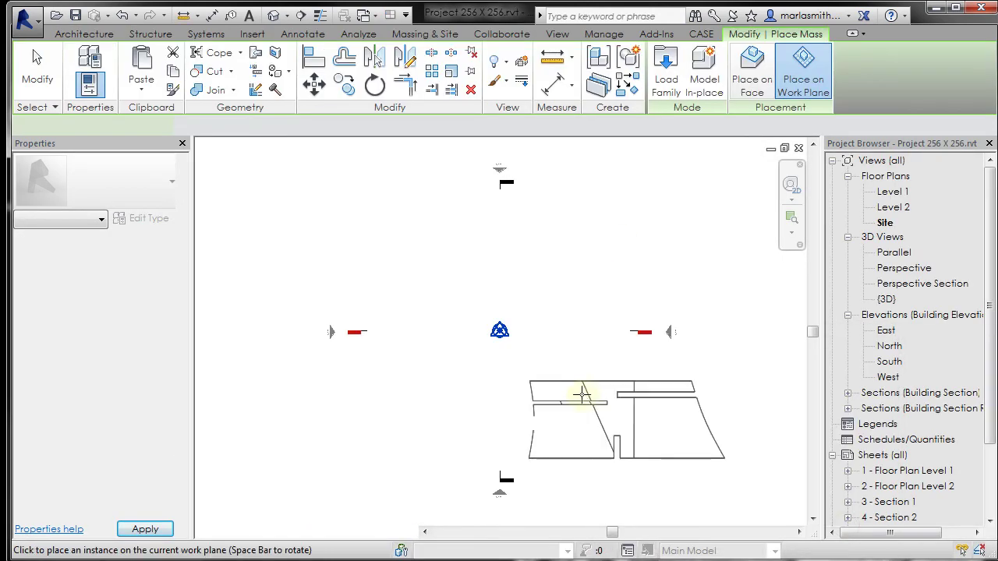
pyautogui.click(500, 330)
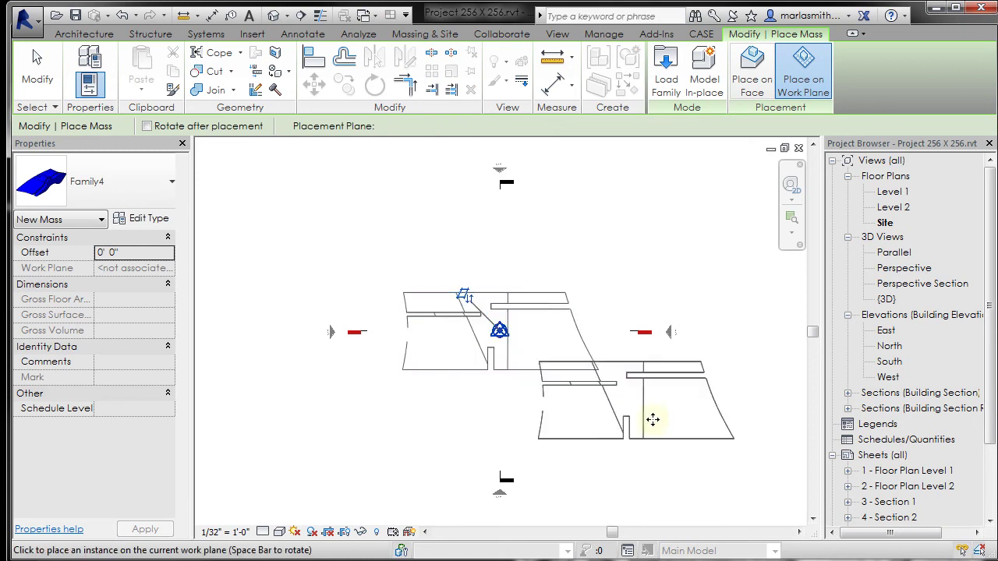
pyautogui.press('Escape')
pyautogui.press('Escape')
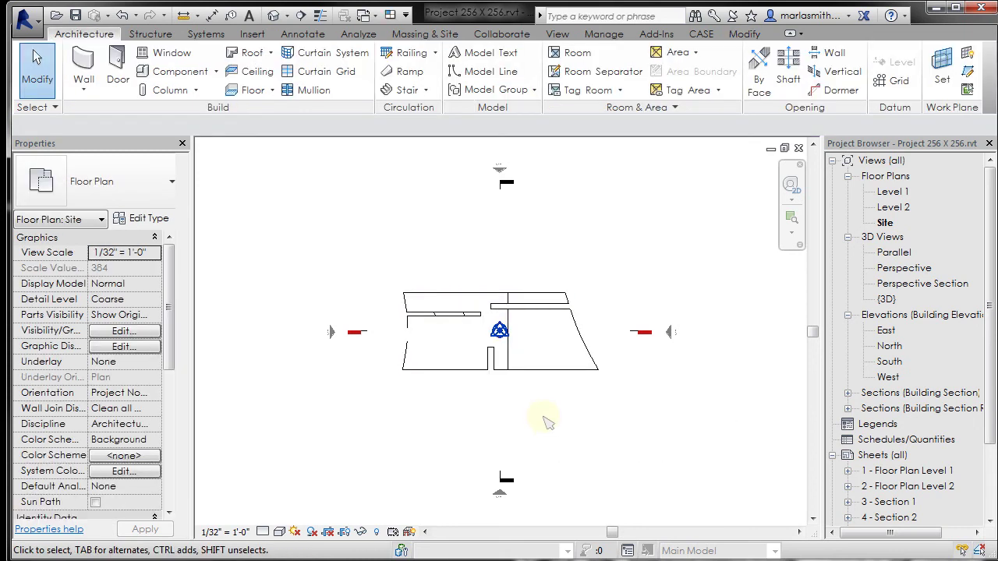
# Step: Open Project 256 X 256's Level 1 floor plan to see the mass cut in grey
pyautogui.scroll(2, 392, 340)
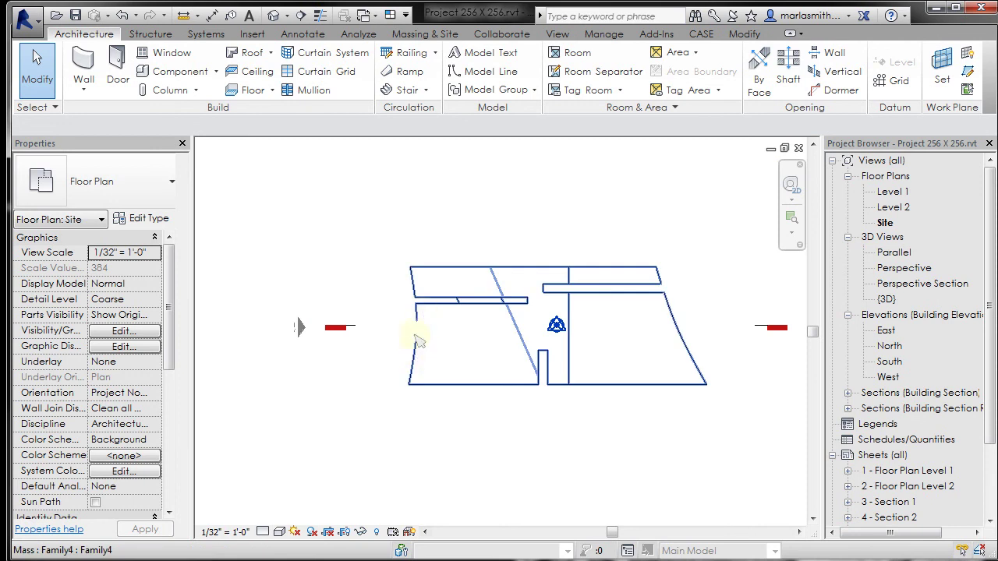
pyautogui.scroll(2, 392, 351)
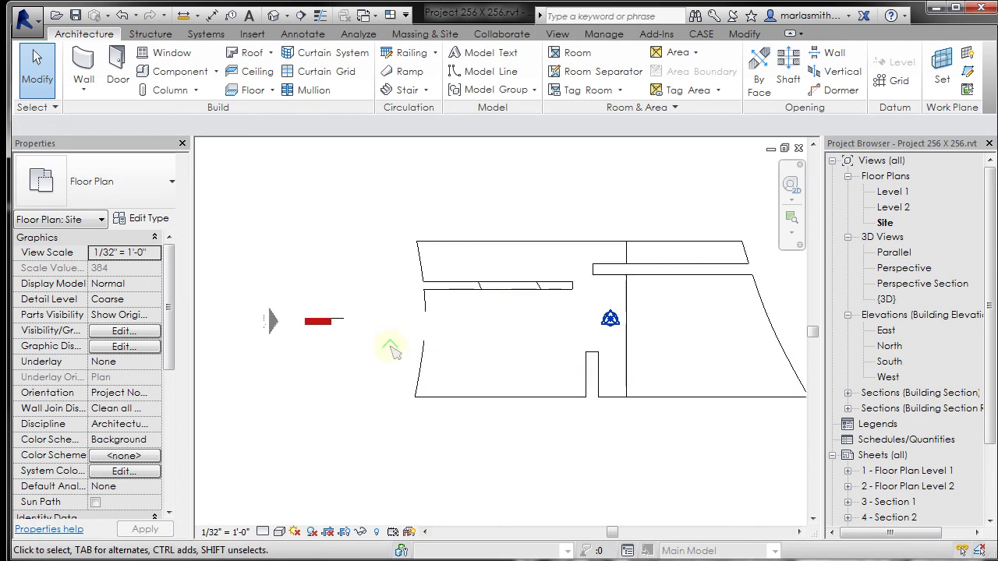
pyautogui.scroll(-1, 392, 350)
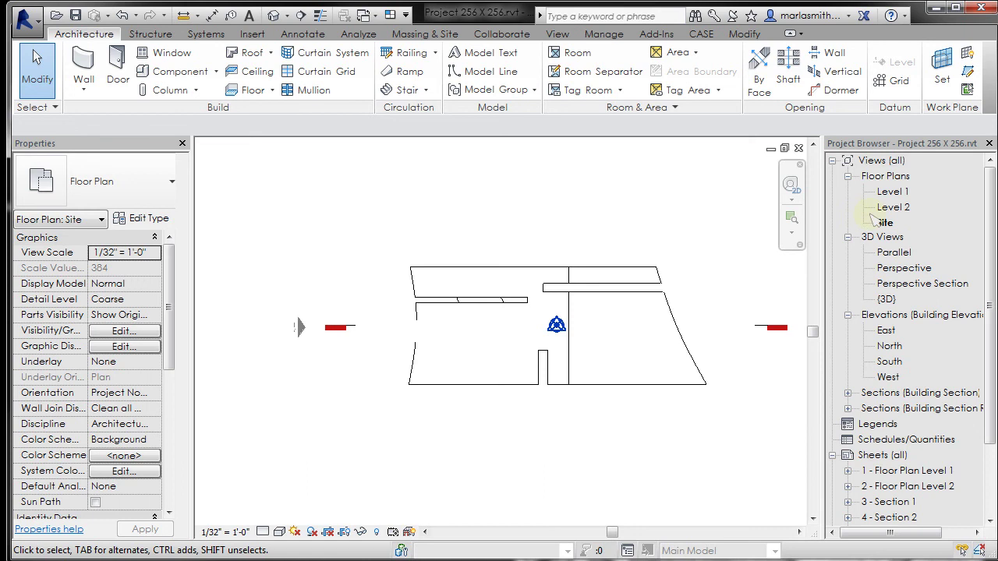
pyautogui.click(892, 193)
pyautogui.doubleClick(892, 192)
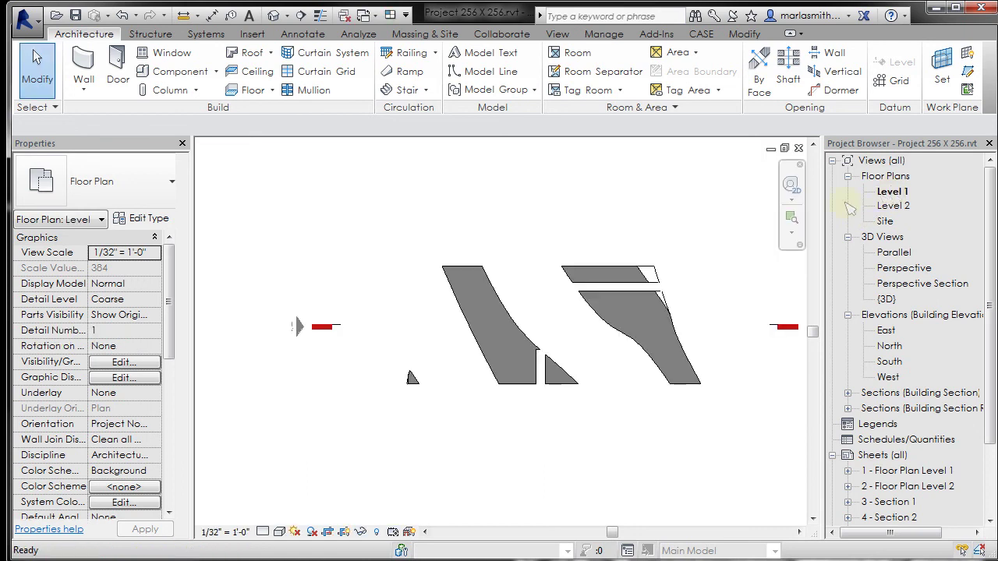
pyautogui.scroll(1, 550, 253)
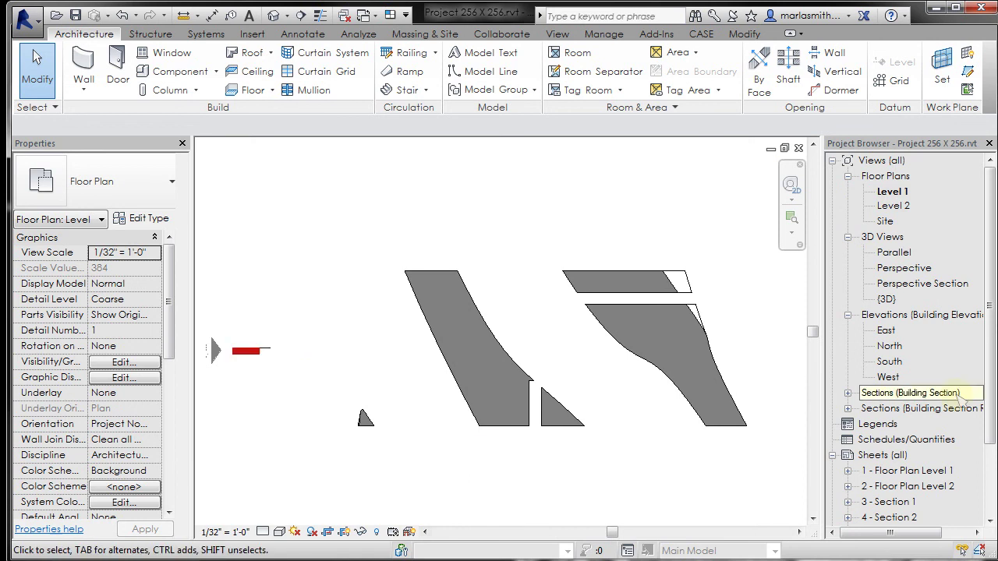
# Step: Expand the second Sections group and open Section 2
pyautogui.click(848, 406)
pyautogui.doubleClick(897, 424)
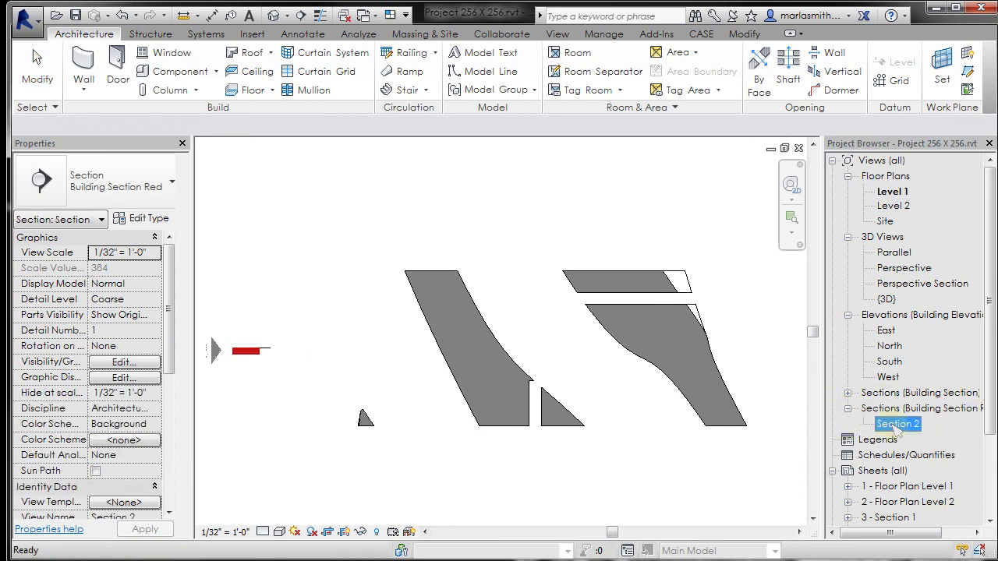
pyautogui.scroll(5, 559, 442)
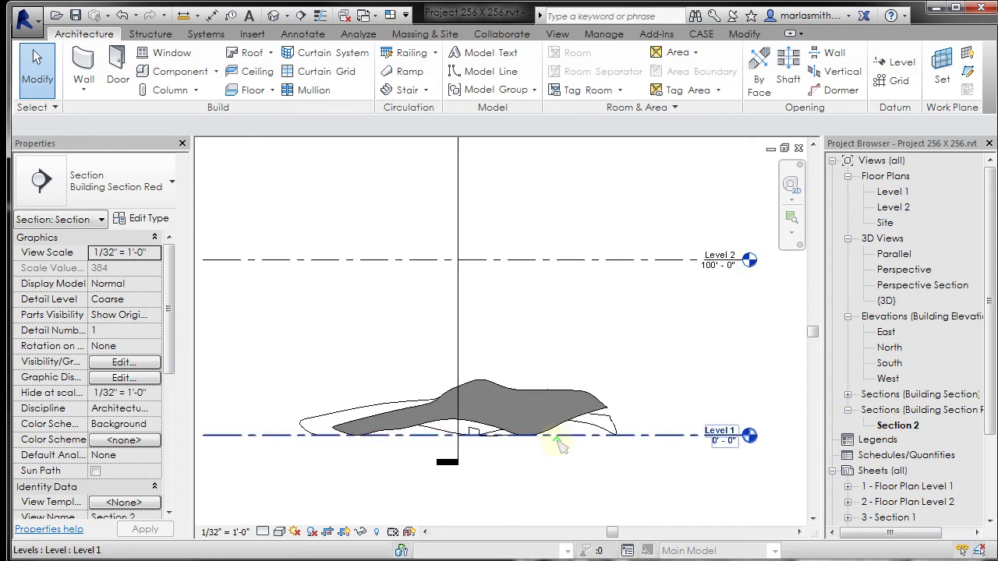
# Step: Set Section 2 to Shaded and zoom into the mass's folded right tip
pyautogui.click(280, 534)
pyautogui.click(293, 463)
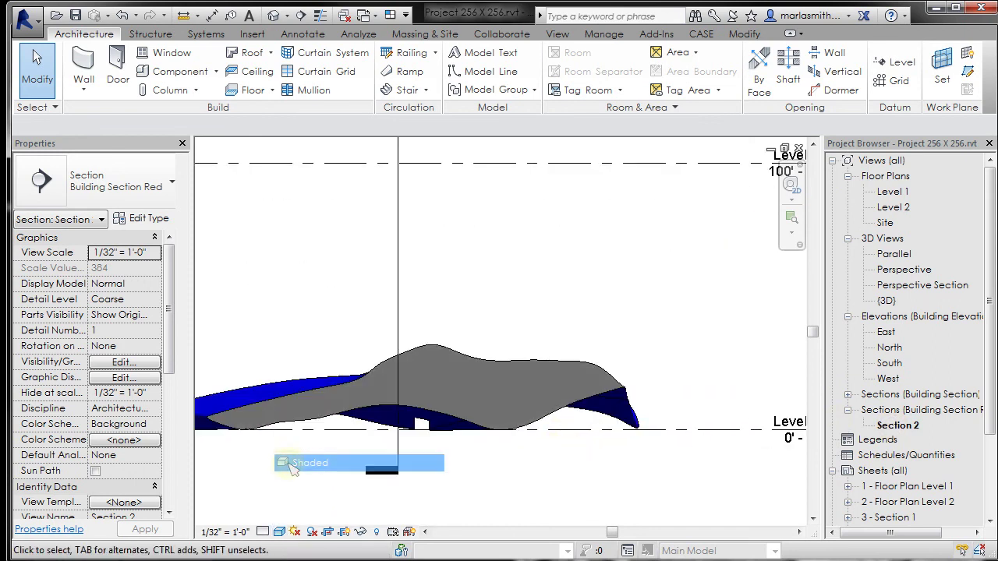
pyautogui.scroll(4, 619, 390)
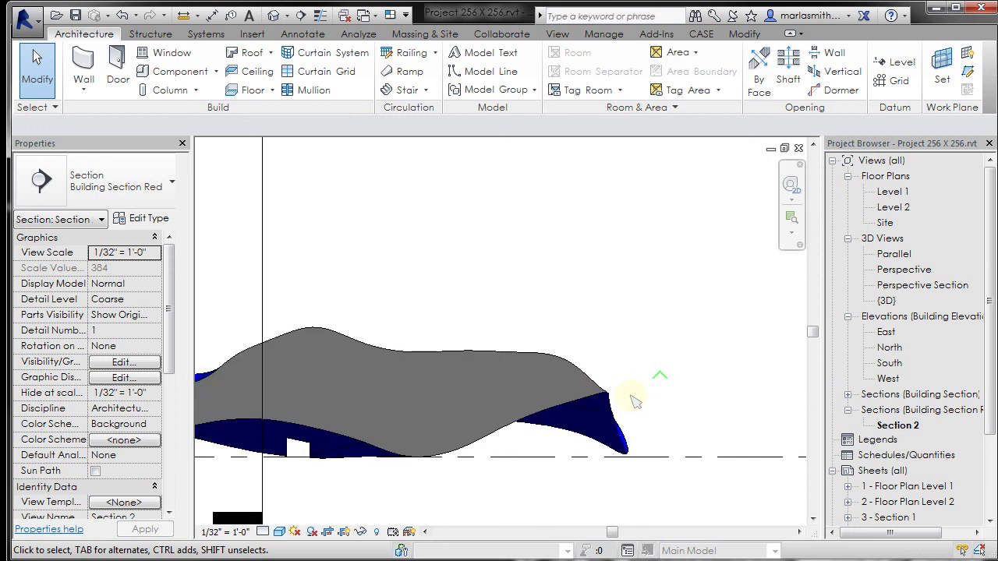
pyautogui.scroll(5, 618, 393)
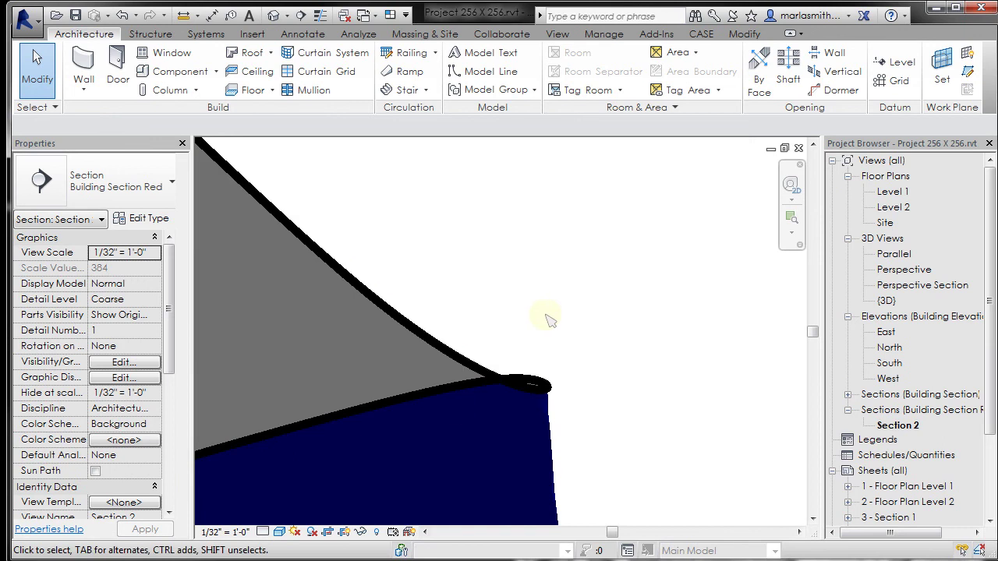
# Step: Switch Section 2 to Hidden Line with Thin Lines (TL) and zoom out over the profile
pyautogui.click(279, 533)
pyautogui.click(310, 447)
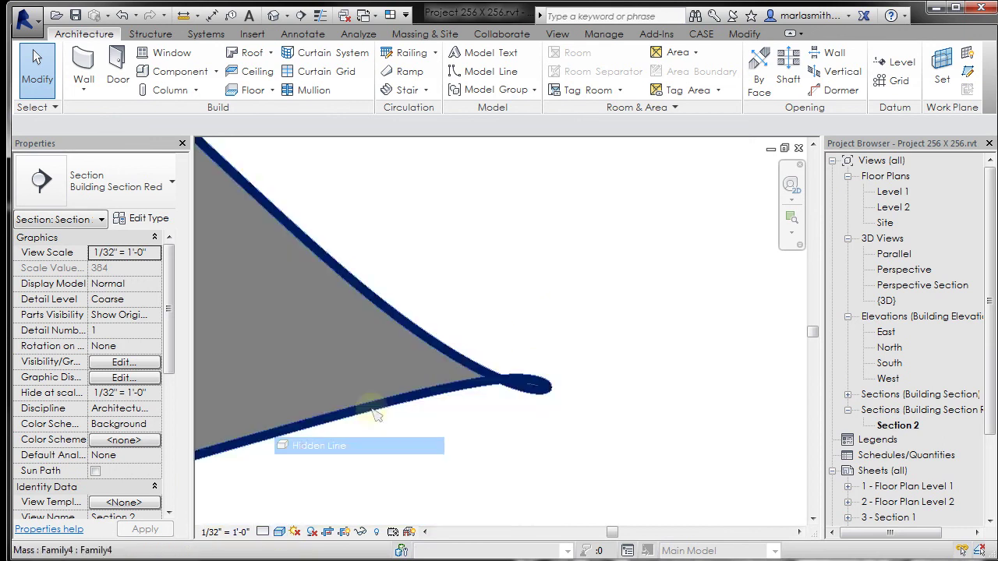
pyautogui.press('t')
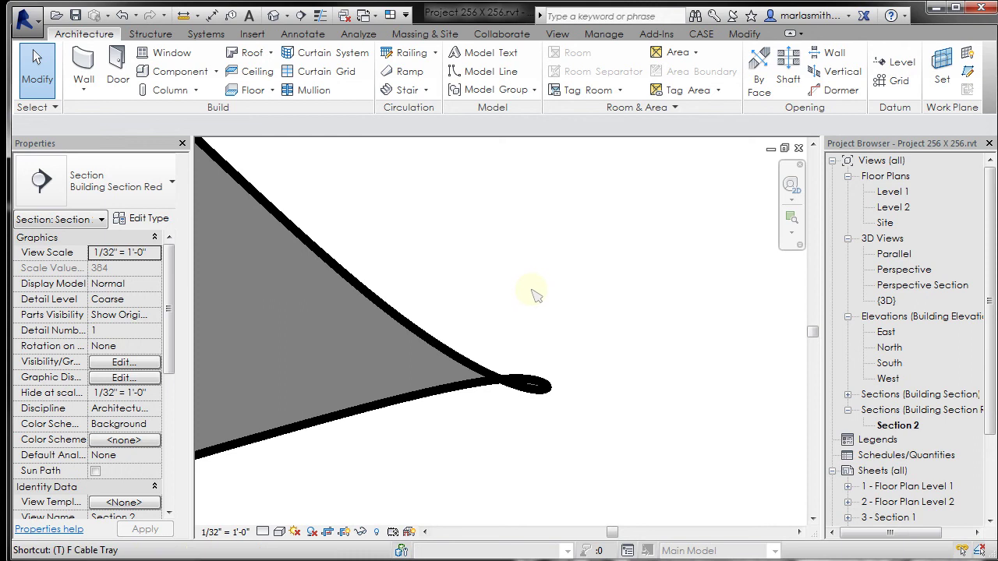
pyautogui.press('Escape')
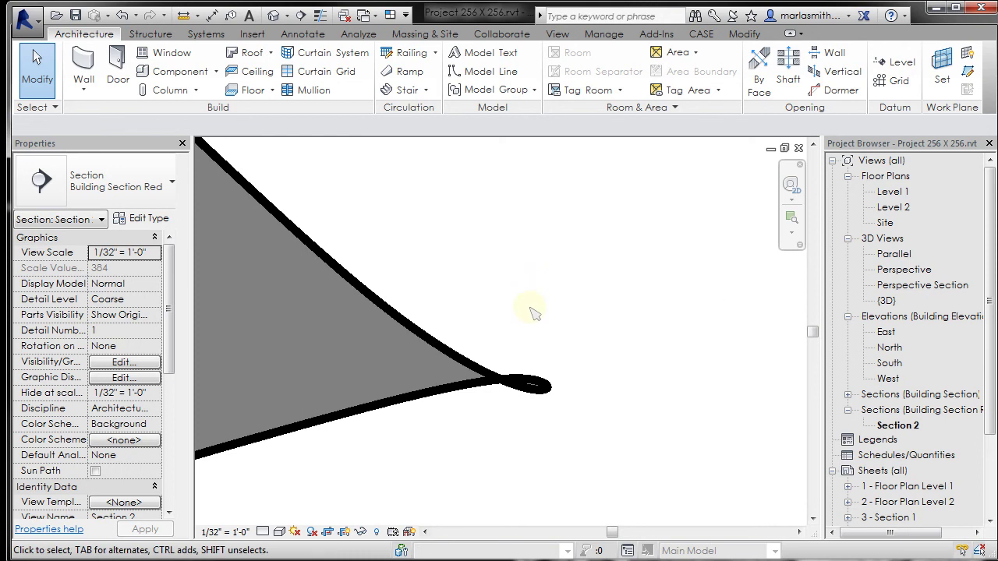
pyautogui.press('t')
pyautogui.press('Escape')
pyautogui.press('t')
pyautogui.press('l')
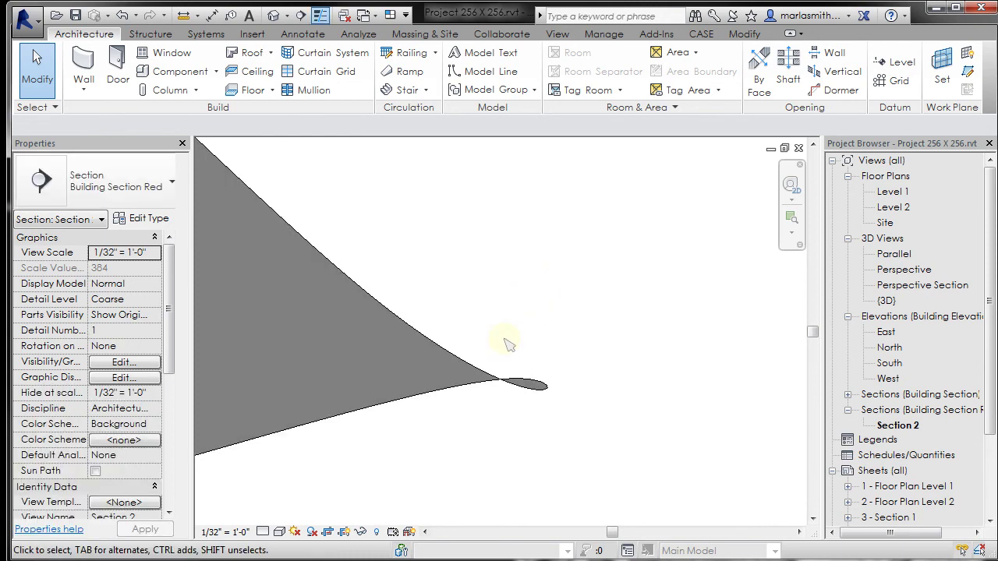
pyautogui.scroll(-2, 605, 370)
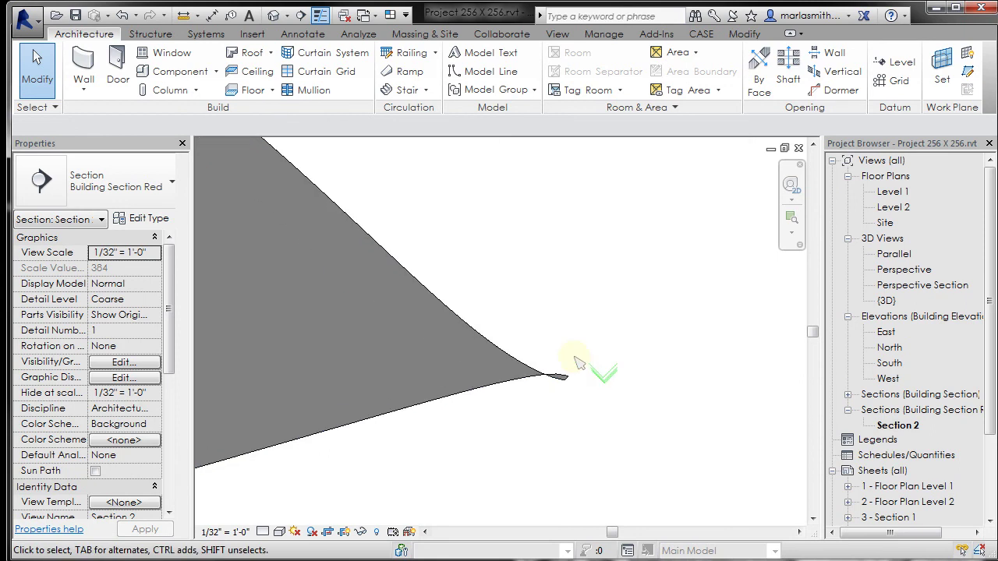
pyautogui.scroll(-2, 605, 371)
pyautogui.scroll(-4, 628, 371)
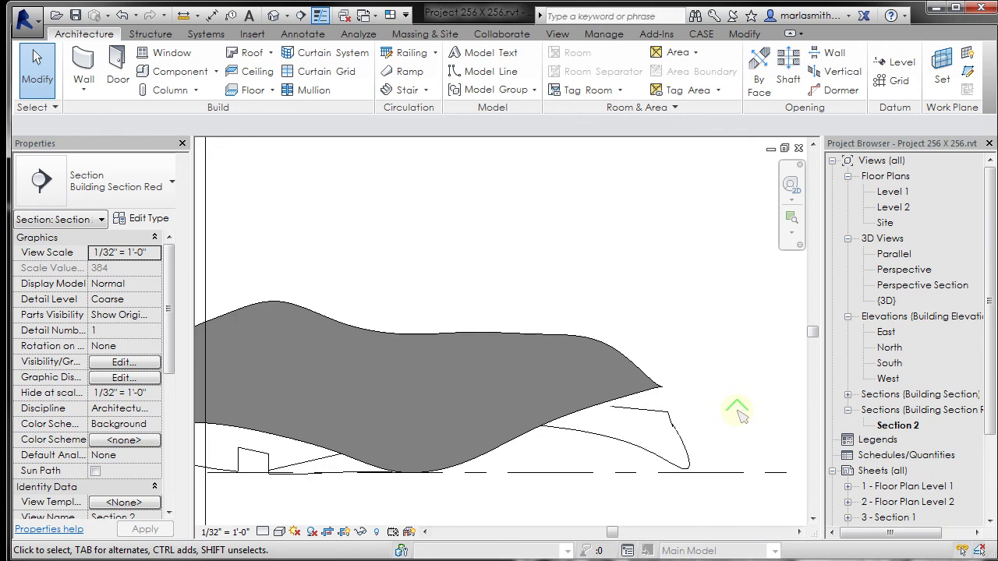
pyautogui.click(280, 532)
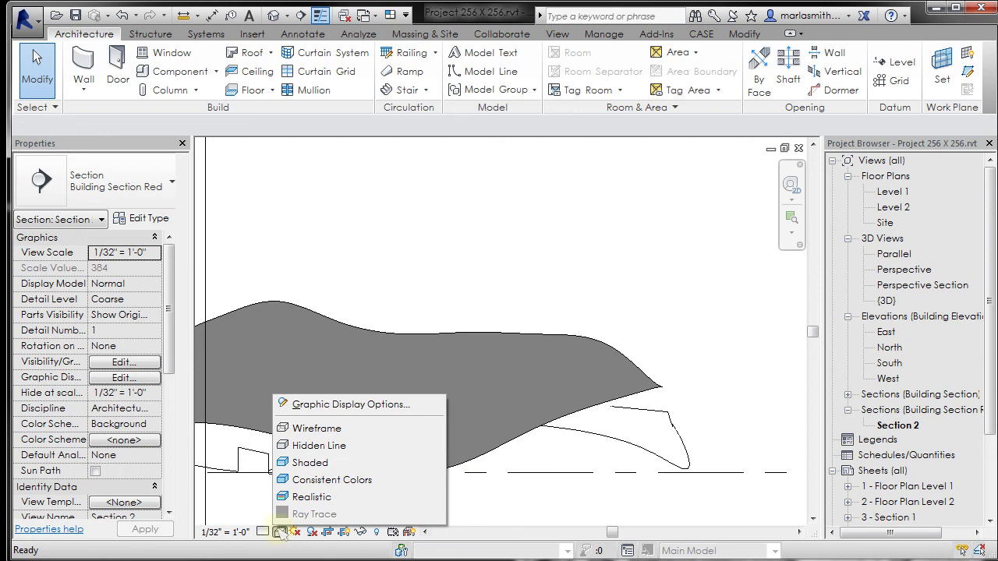
pyautogui.click(296, 462)
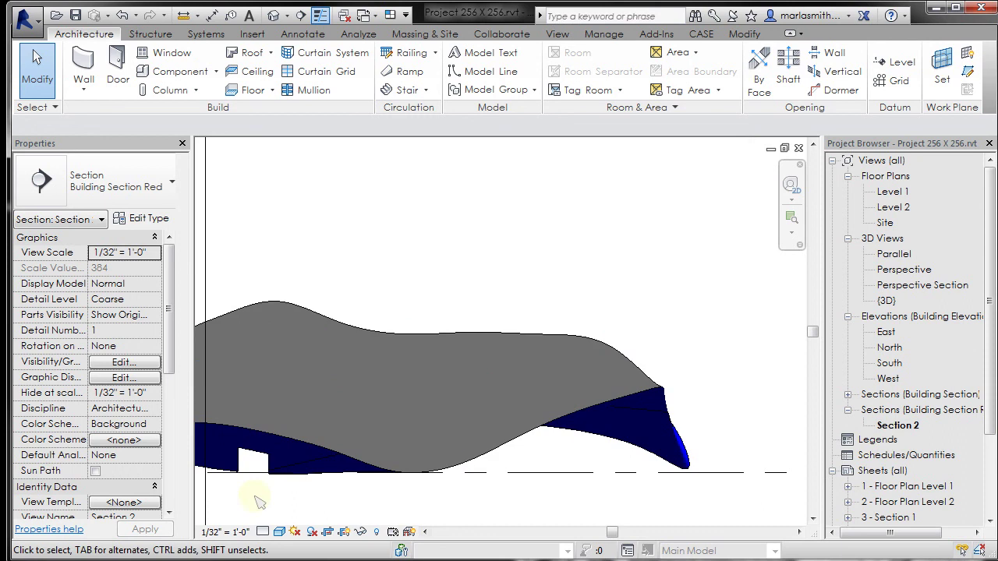
pyautogui.click(279, 533)
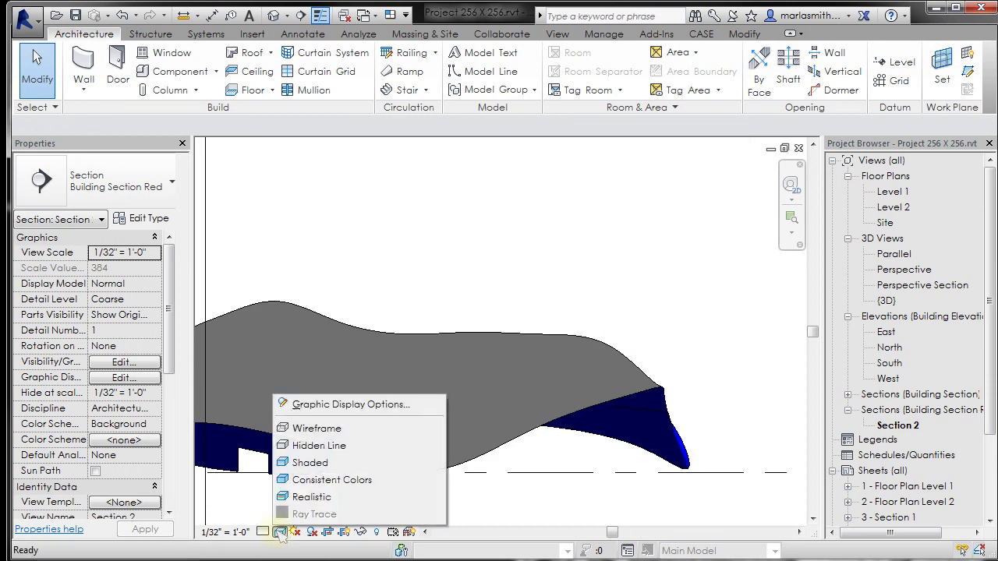
pyautogui.click(305, 446)
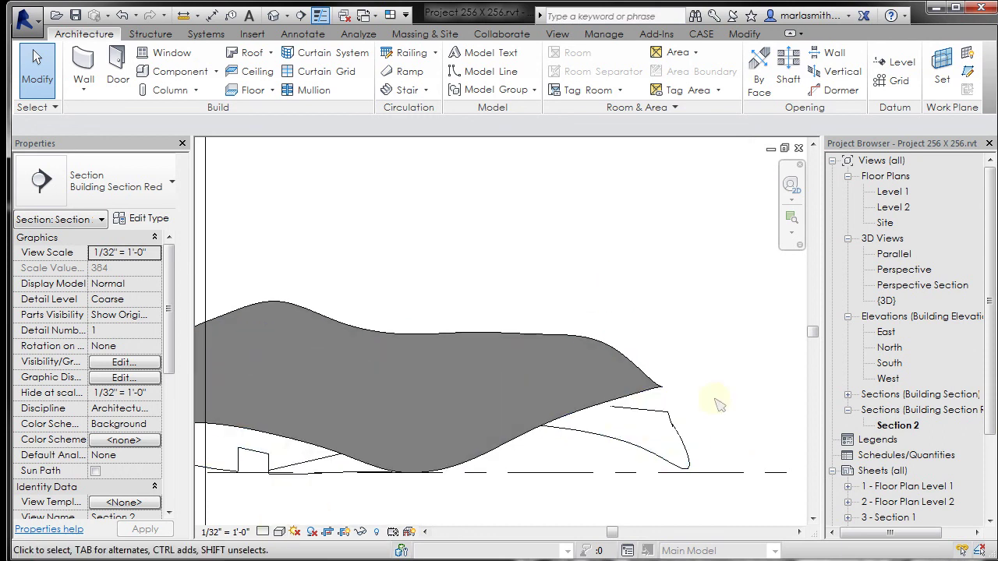
pyautogui.scroll(-2, 717, 404)
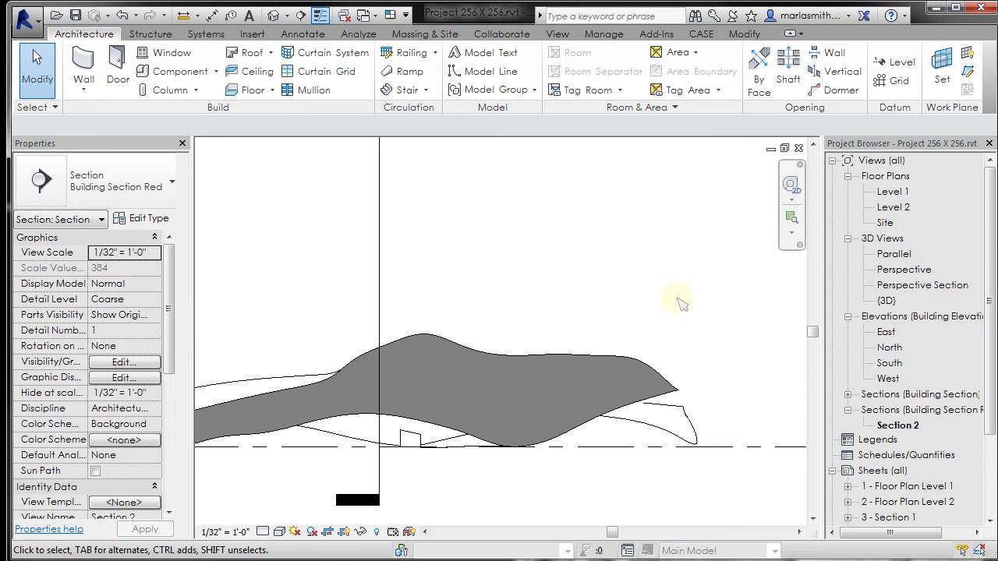
pyautogui.scroll(-2, 675, 300)
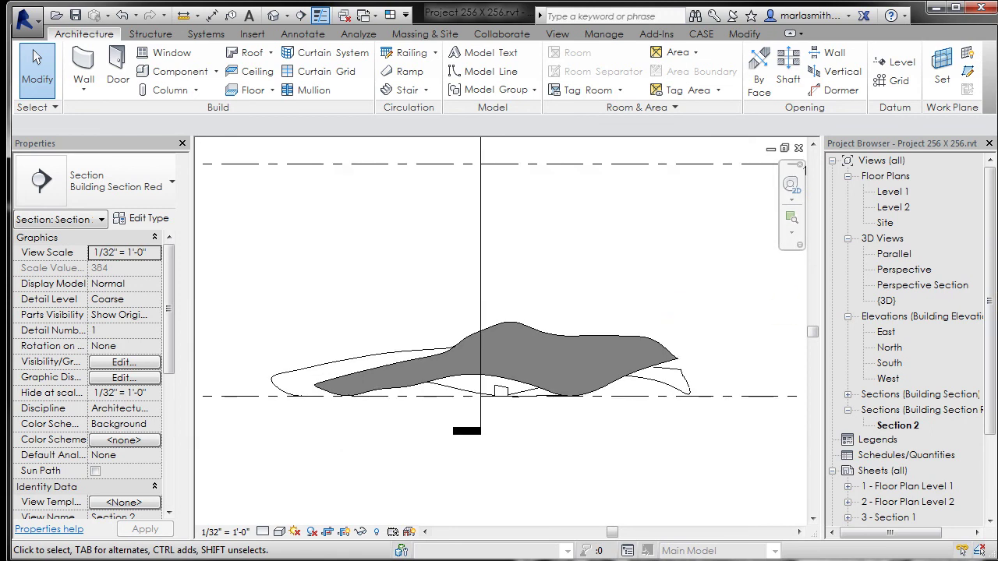